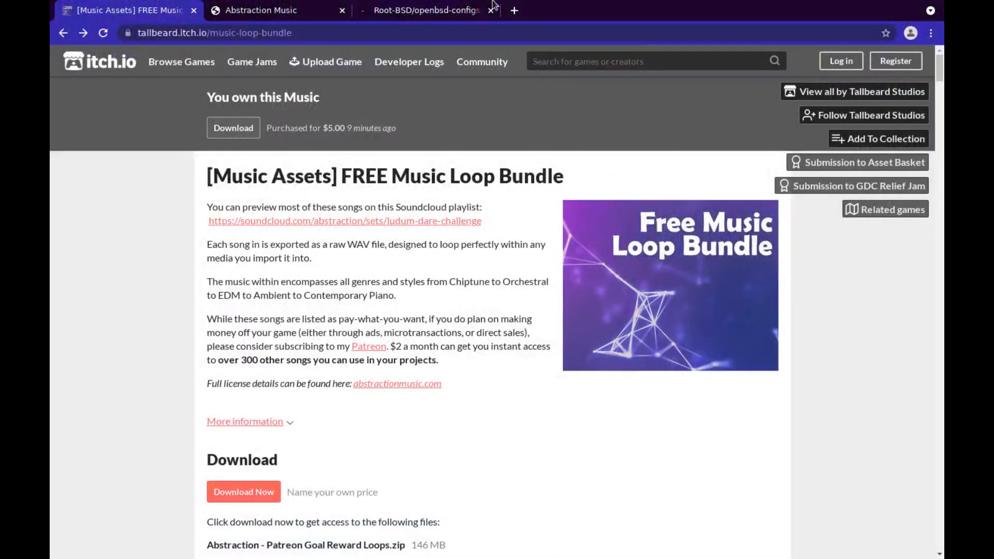
Browse the repo's desktop folder, glance at 20-radeon.conf, then enter the xenodm folder
click(429, 10)
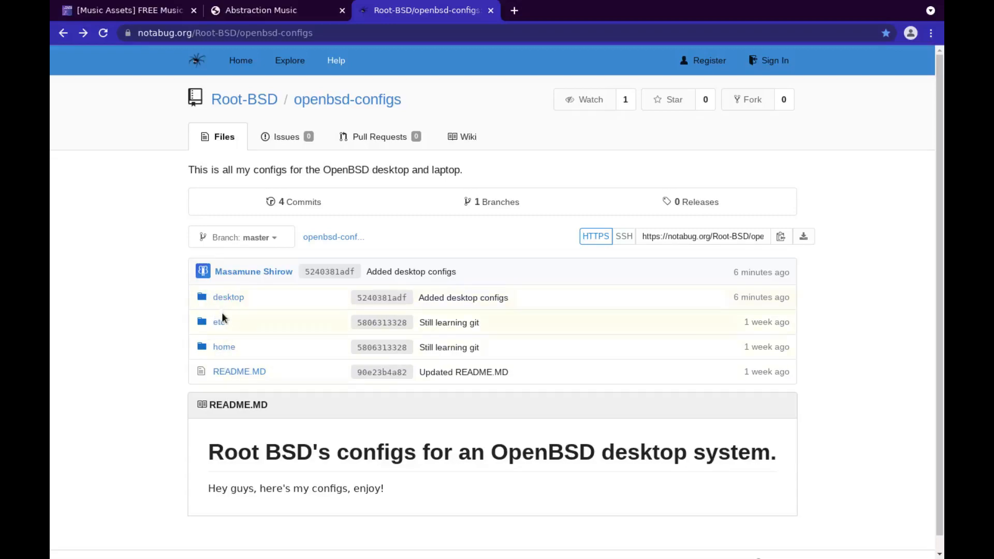
click(230, 298)
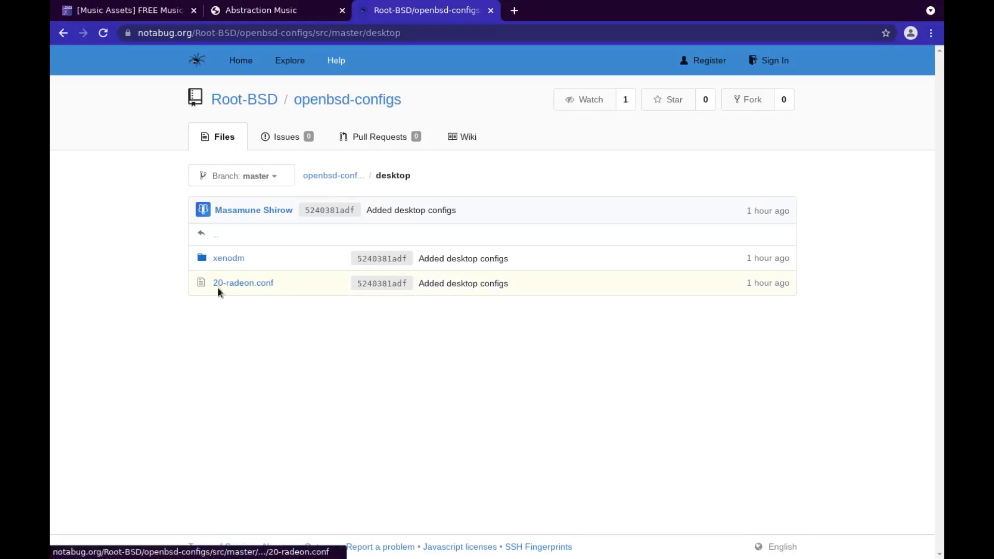
click(231, 285)
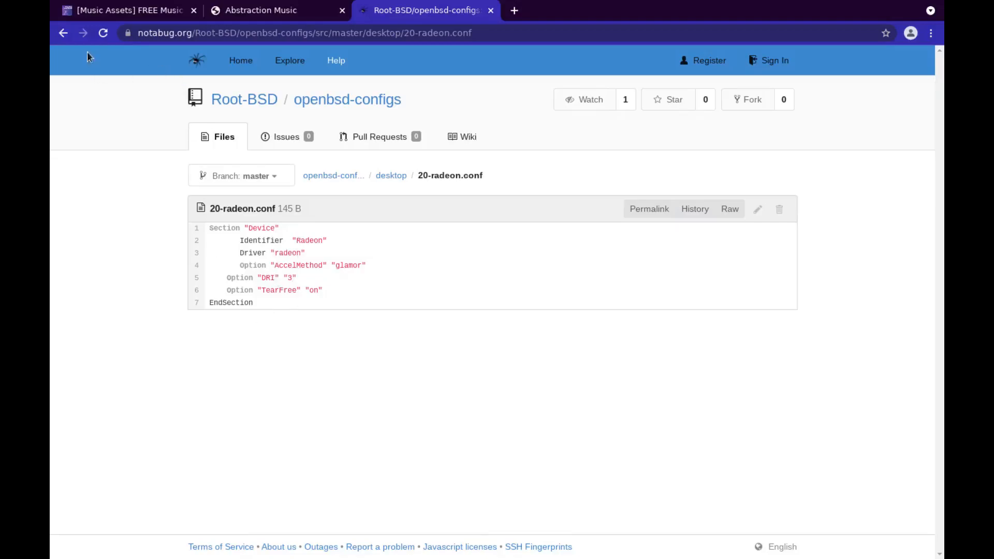
click(64, 33)
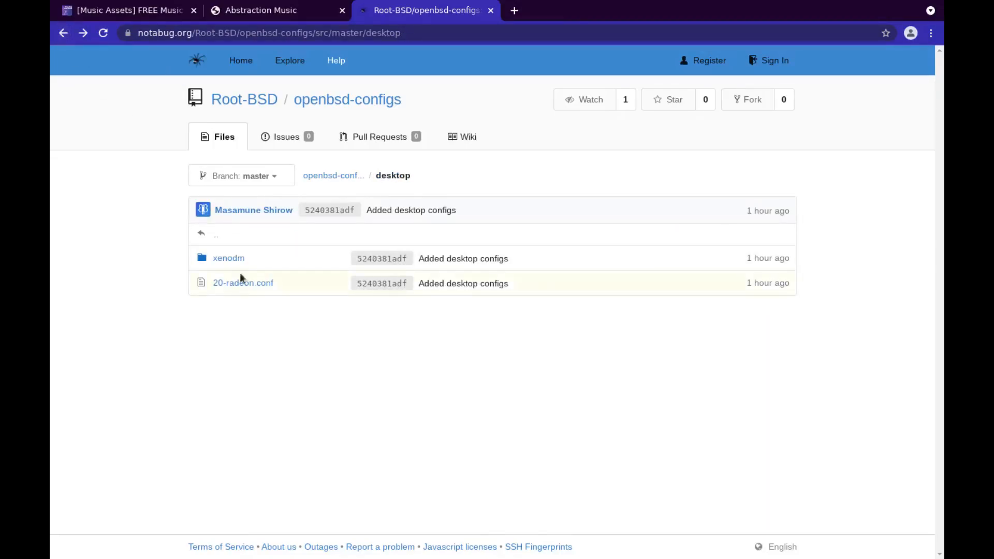
click(224, 258)
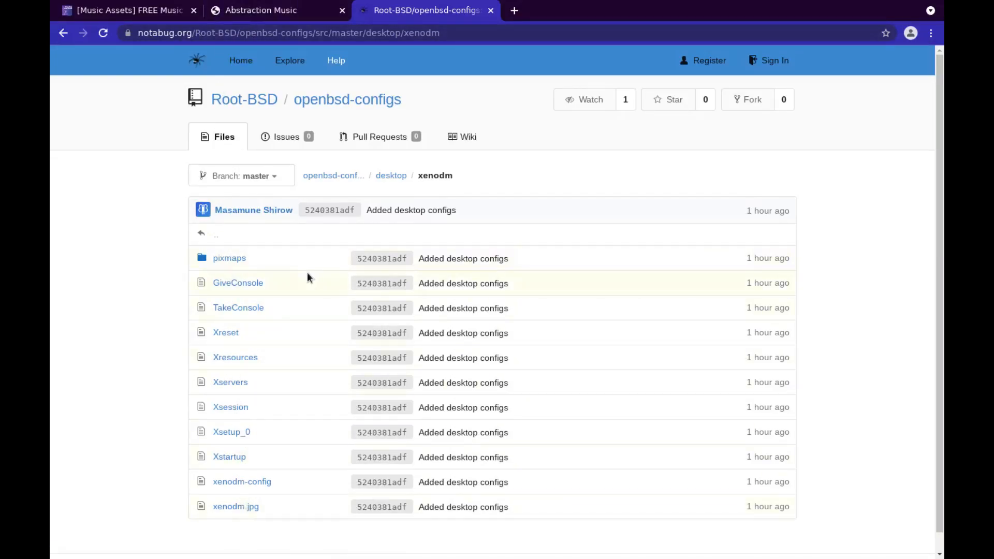
In the terminal, cd to /etc/X11/xenodm/ and open Xsetup_0 in vi
key(super+2)
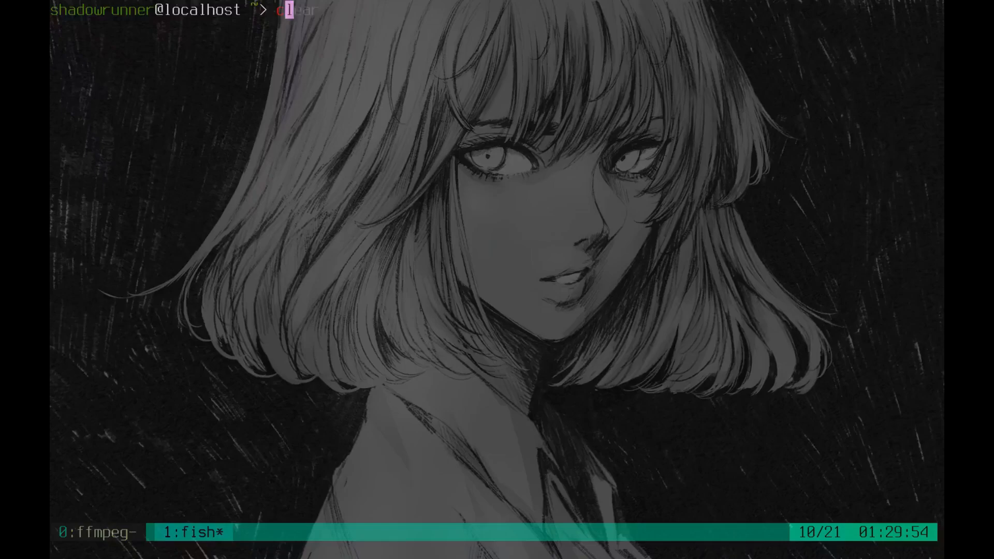
text(cd .opt)
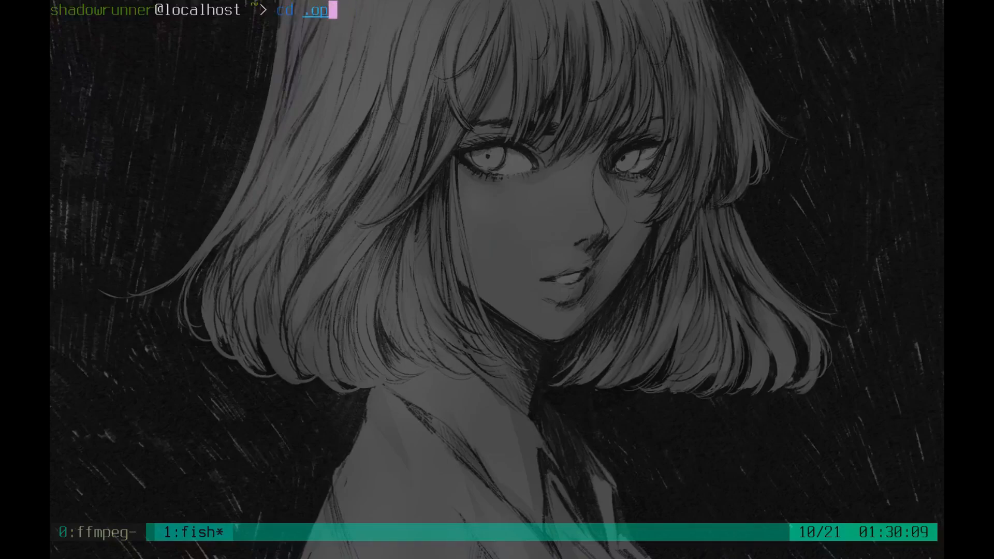
key(BackSpace)
key(BackSpace)
key(BackSpace)
text(/etc/X11/)
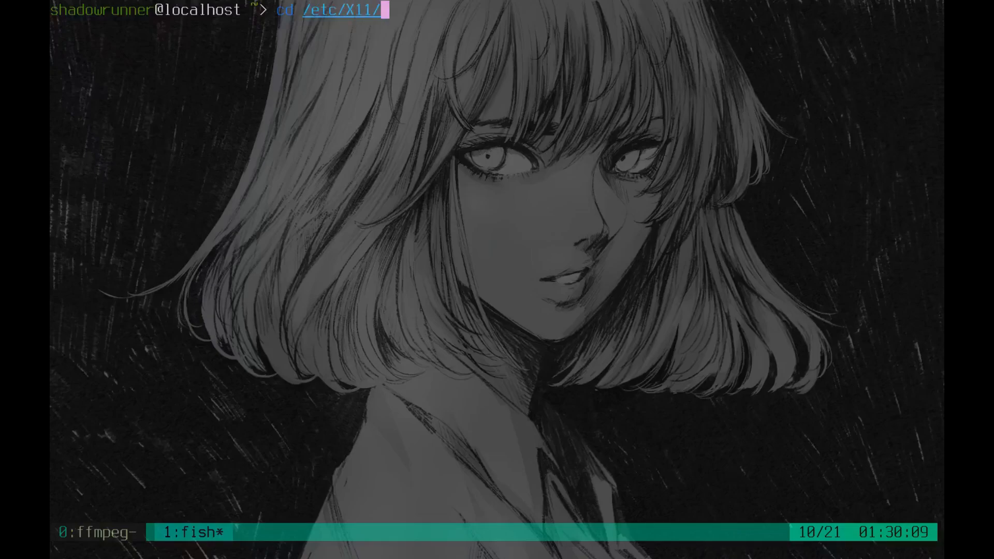
text(xeno)
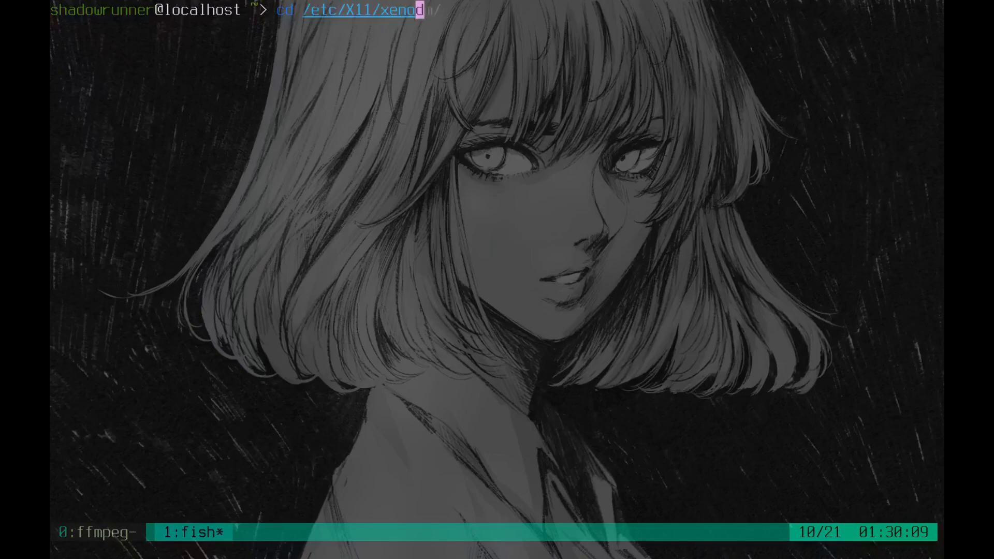
text(dm/)
text(/)
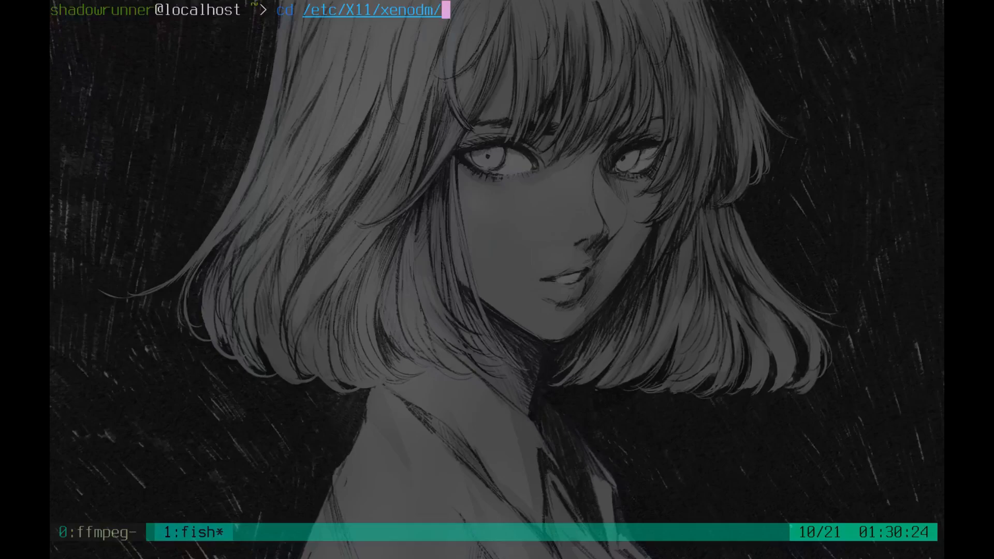
key(Return)
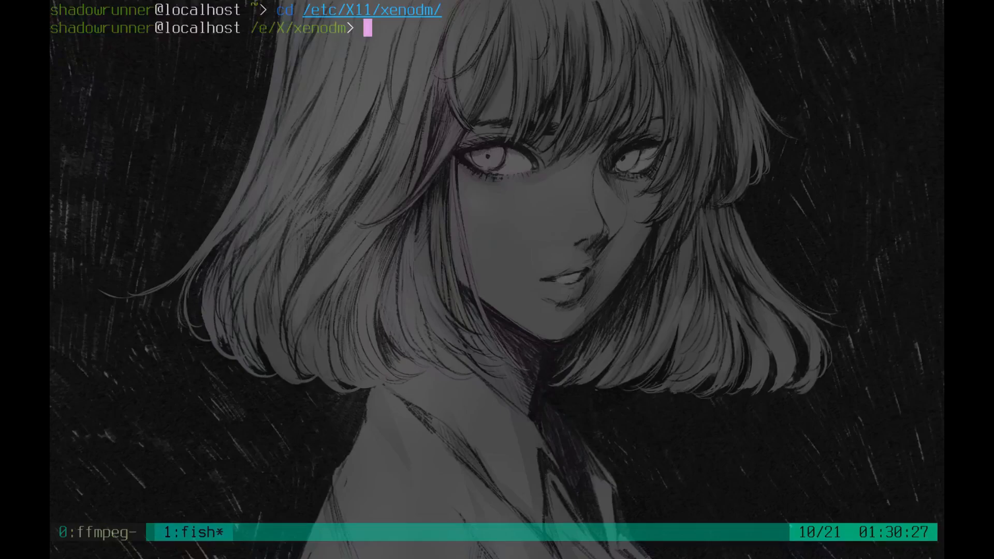
text(vi )
text(x)
key(BackSpace)
text(Xs)
text(et)
key(Tab)
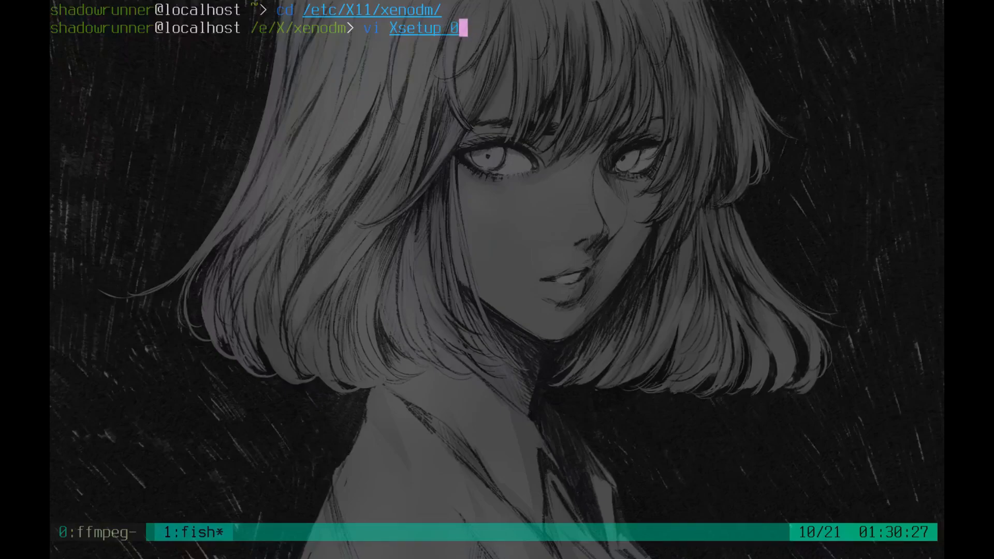
key(Return)
Walk the cursor along the feh --bg-fill line to inspect the xenodm.jpg background path
key(j)
key(j)
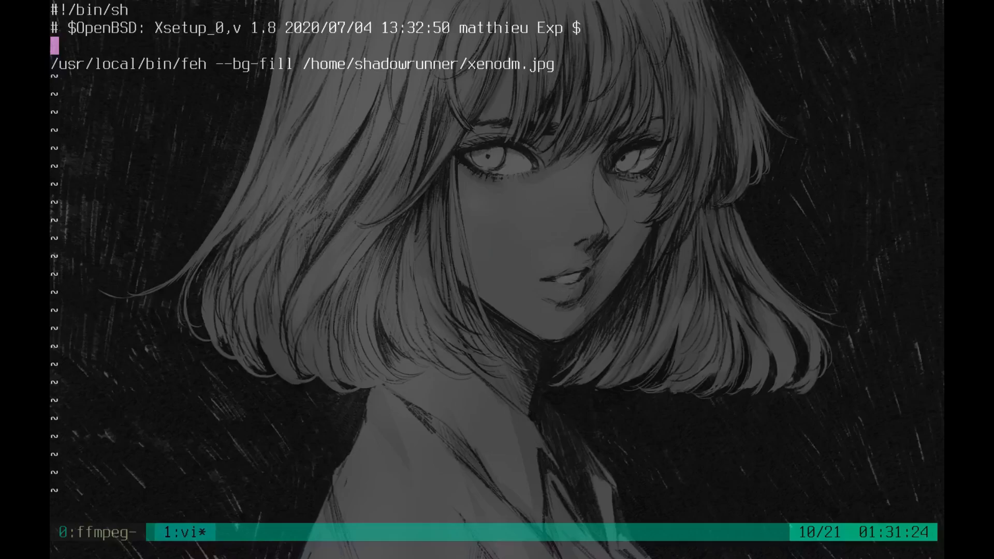
key(j)
key(l)
key(l)
key(l)
key(l)
key(l)
key(l)
key(l)
key(l)
key(l)
key(l)
key(w)
key(w)
key(h)
key(l)
key(w)
key(w)
key(w)
key(l)
key(l)
key(h)
key(h)
key(h)
key(h)
key(h)
key(h)
key(h)
key(h)
key(h)
key(h)
key(h)
key(h)
key(h)
key(h)
key(h)
key(h)
key(h)
key(h)
key(h)
key(h)
key(h)
key(l)
key(l)
key(l)
key(w)
key(w)
key(w)
key(w)
key(h)
key(h)
key(h)
key(l)
key(l)
key(w)
key(w)
key(w)
key(l)
key(w)
key(w)
key(w)
key(w)
key(h)
text(:)
text(q!)
Quit Xsetup_0 unsaved and open the Xresources file in vi
key(Return)
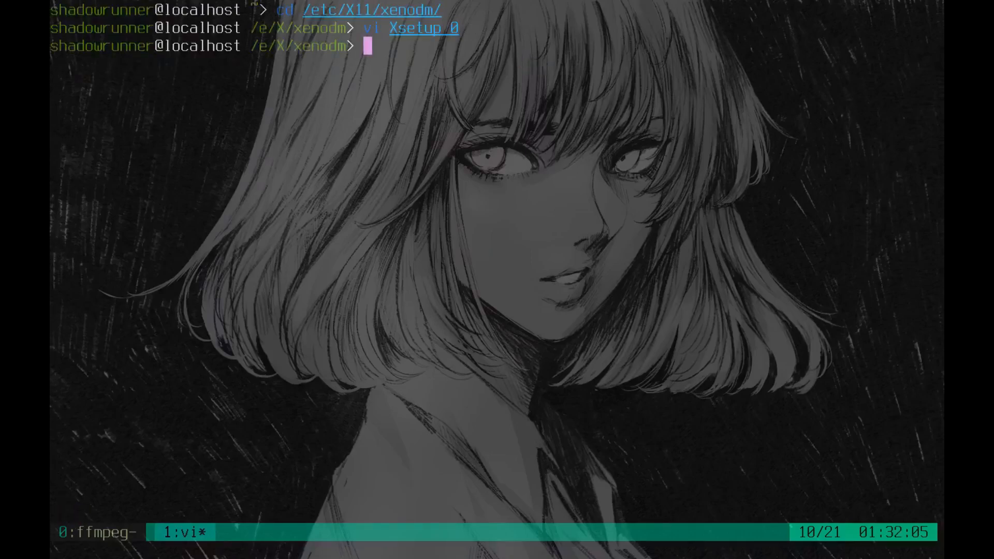
text(vi X)
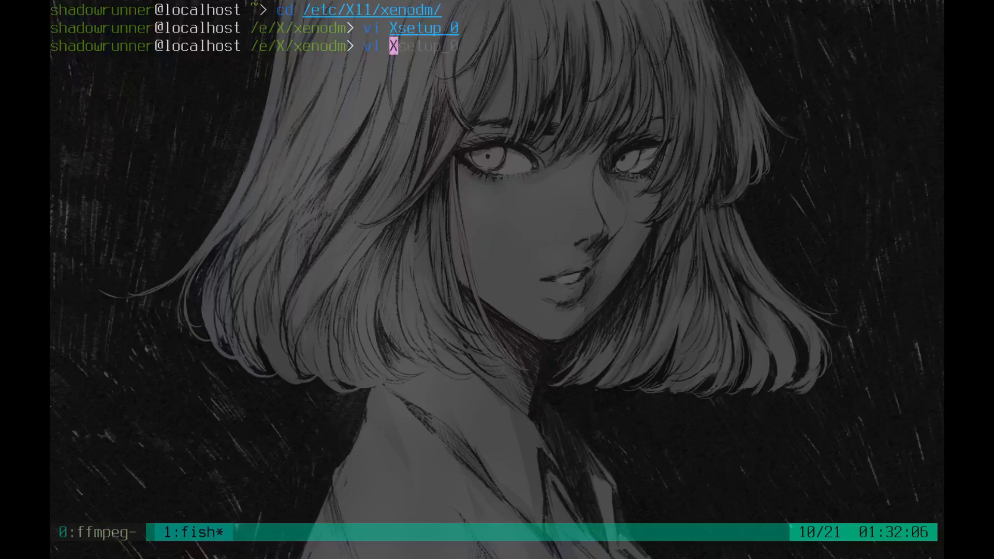
text(resour)
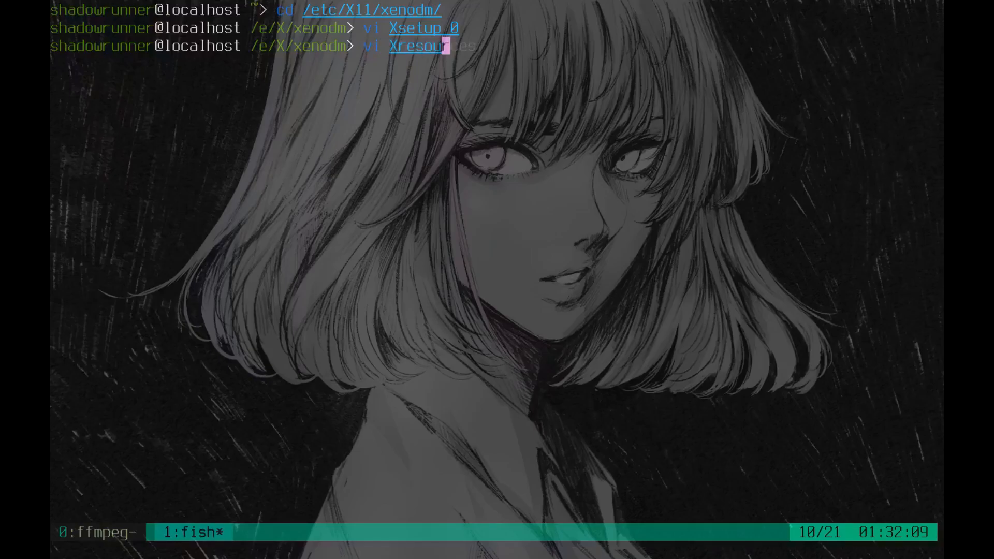
key(Right)
key(Return)
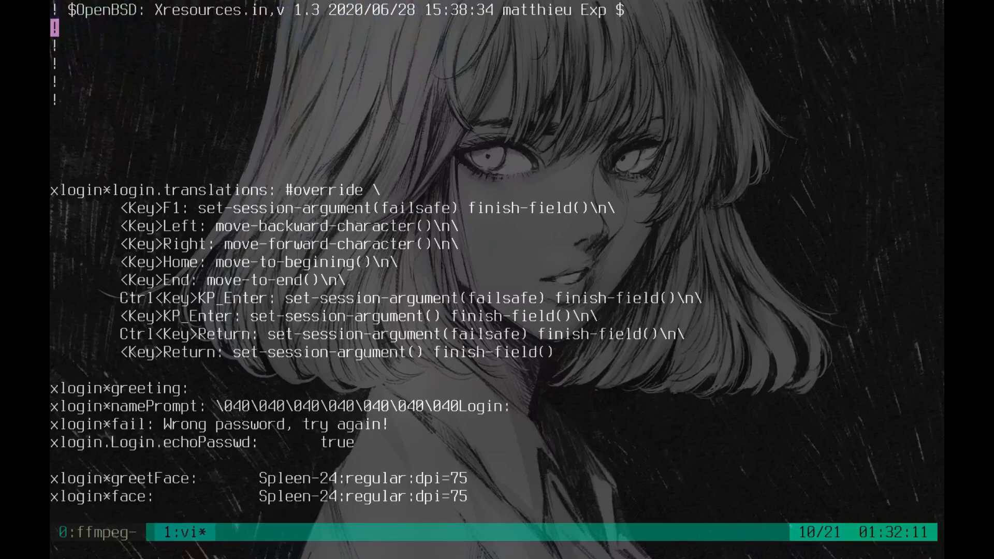
Review the xlogin depth conditionals, border, shadow and flood-fill colour settings
key(j)
key(j)
key(j)
key(j)
key(j)
key(j)
key(j)
key(j)
key(j)
key(j)
key(j)
key(j)
key(j)
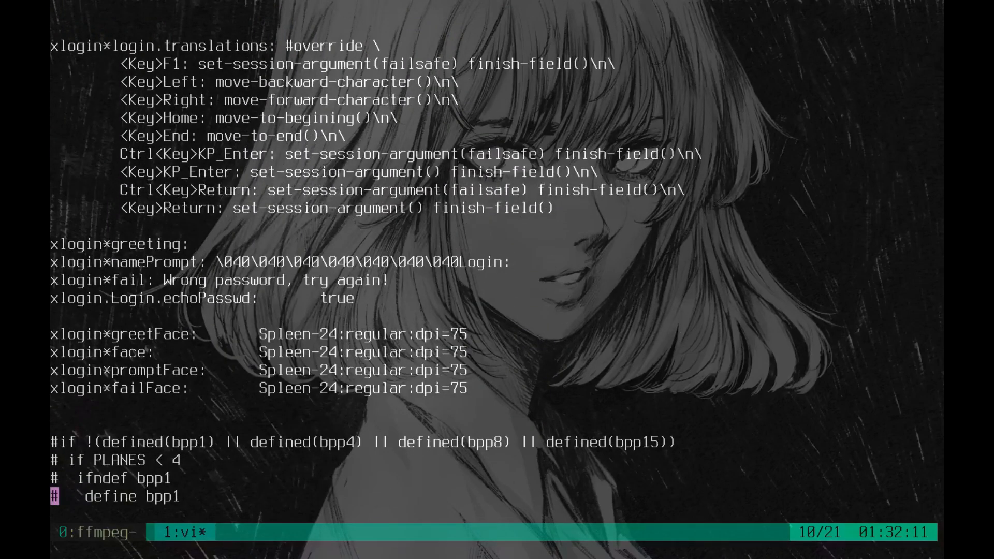
key(j)
key(j)
key(j)
key(j)
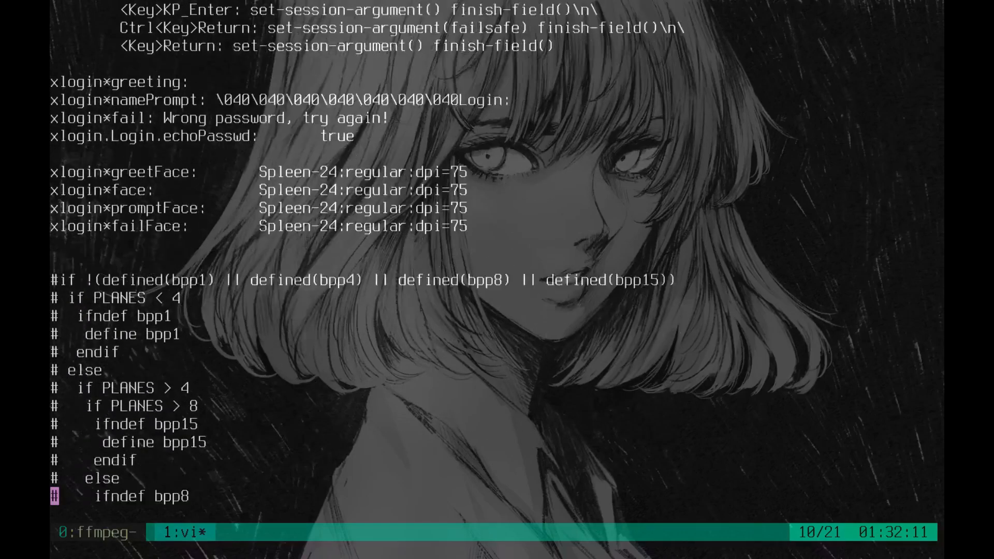
key(j)
key(j)
key(j)
key(j)
key(j)
key(j)
key(k)
key(j)
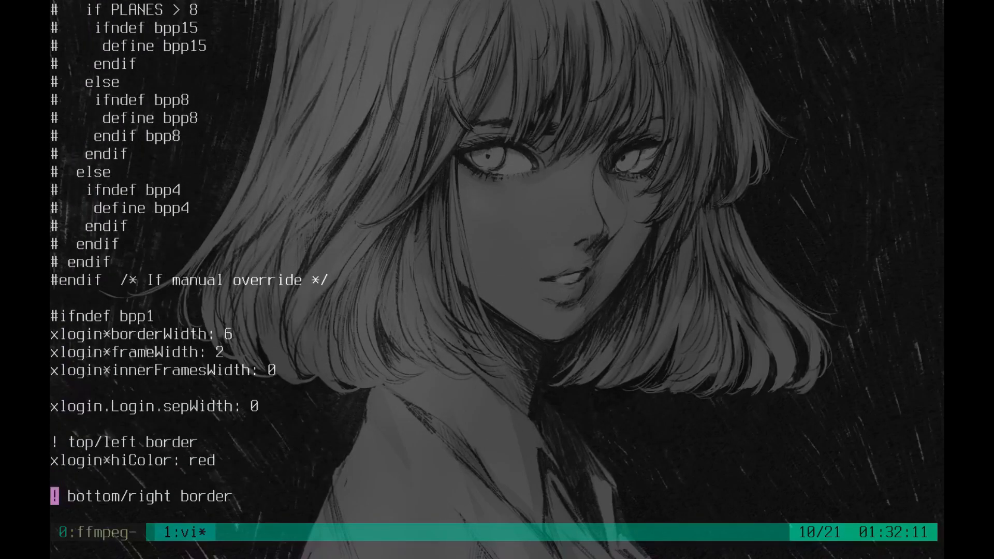
key(j)
key(j)
key(j)
key(k)
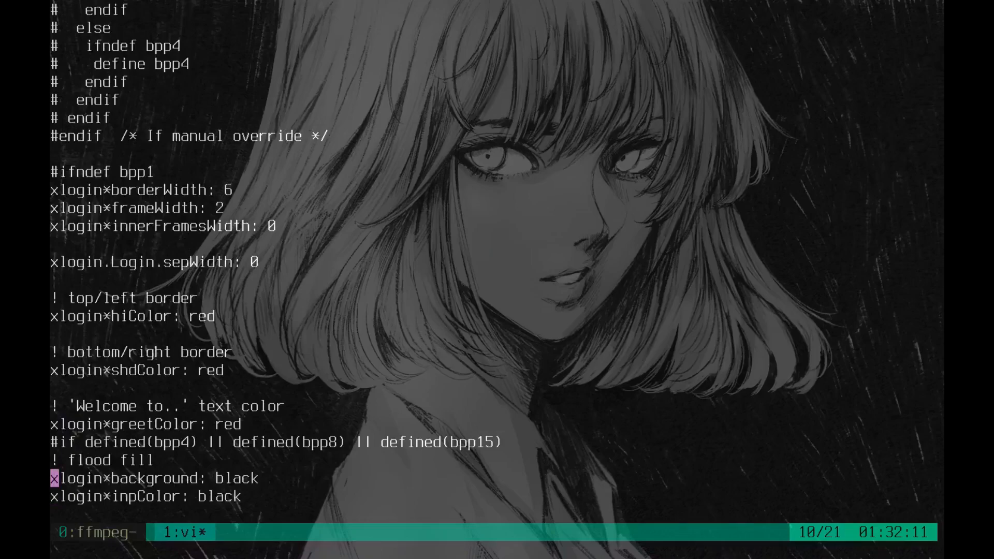
key(k)
key(k)
key(k)
key(k)
key(k)
key(k)
key(k)
key(k)
key(k)
key(j)
key(j)
key(j)
key(j)
key(j)
key(j)
key(j)
key(j)
key(j)
key(j)
key(j)
key(j)
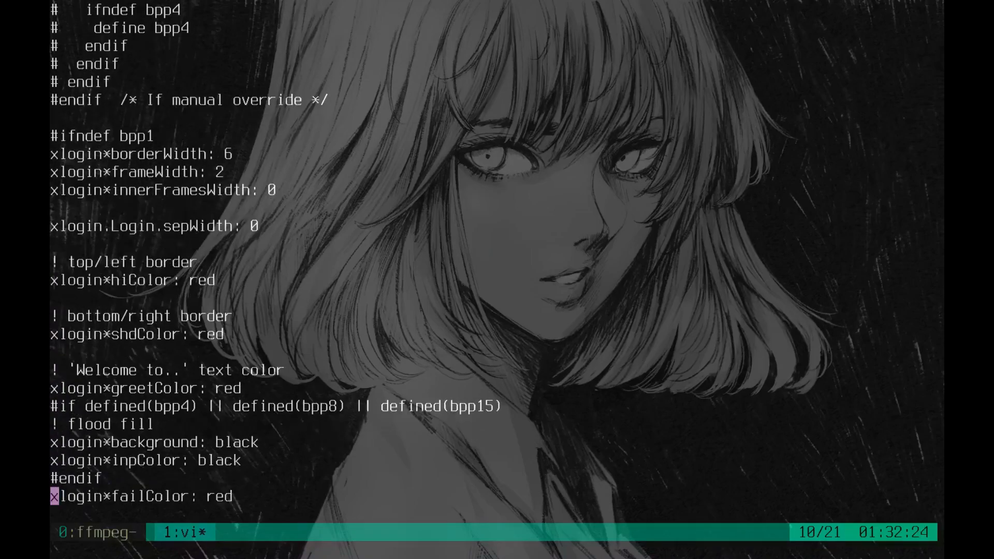
key(j)
key(j)
key(j)
key(j)
key(j)
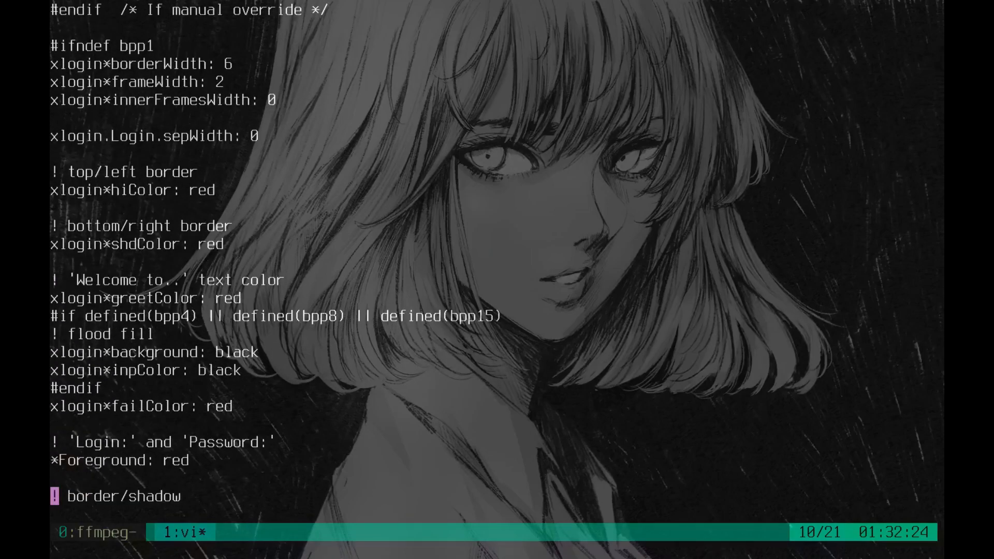
key(k)
key({)
key({)
key({)
key(k)
key(k)
key(k)
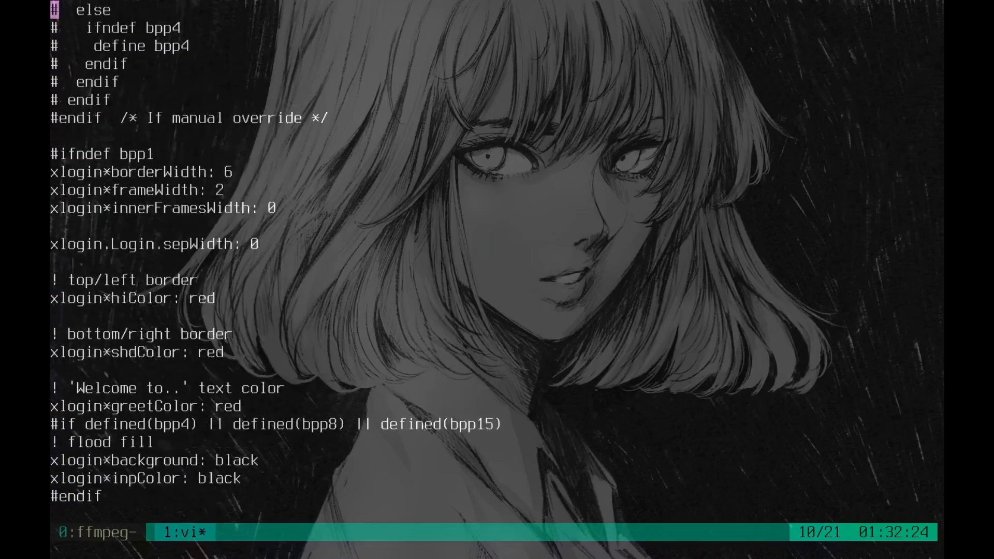
key(k)
key(k)
key(k)
key(k)
key(k)
key(k)
key(j)
key(j)
key(j)
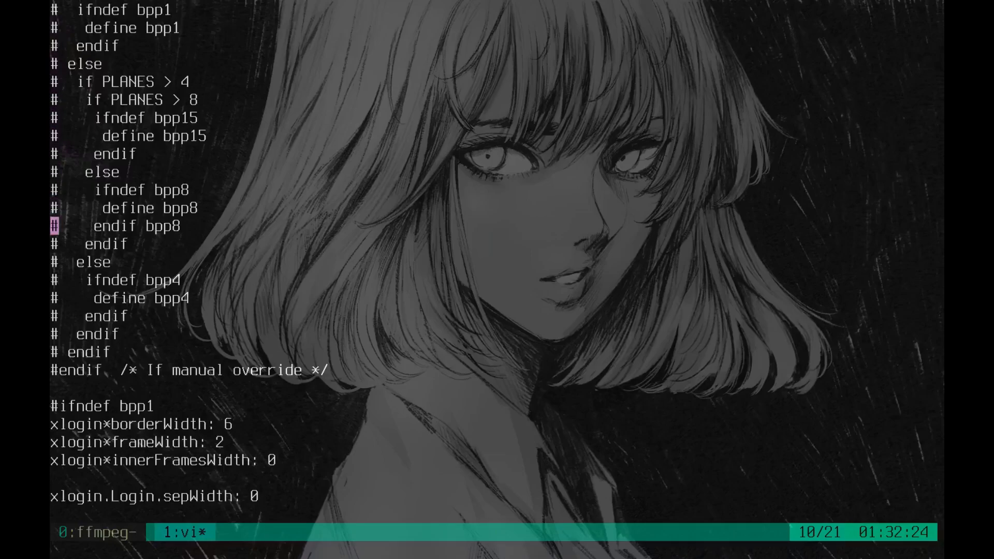
key(j)
key(j)
key(j)
key(j)
key(j)
key(j)
key(j)
key(j)
key(j)
key(j)
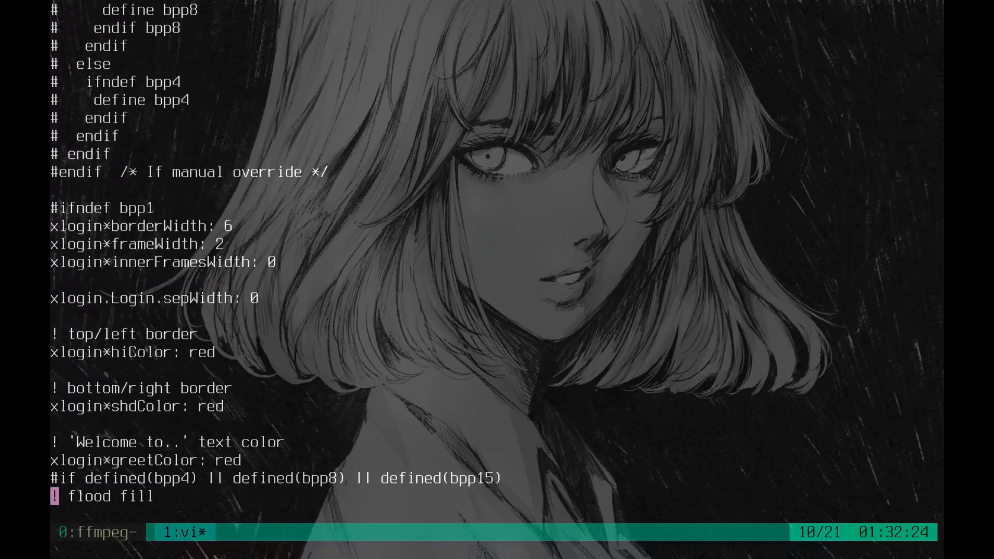
key(j)
key(j)
key(j)
key(j)
key(j)
key(j)
key(j)
key(j)
key(j)
key(j)
key(j)
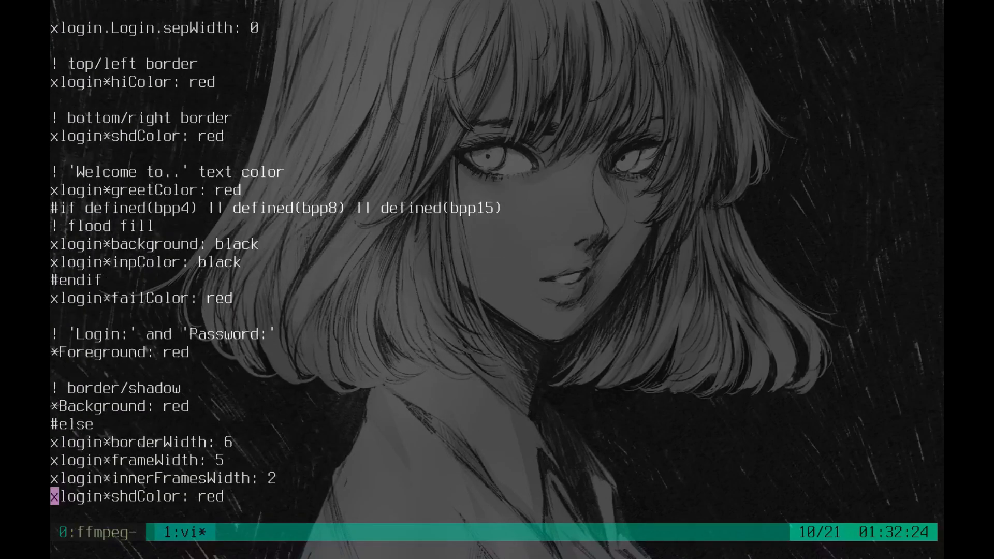
key(j)
key(j)
key(j)
key(j)
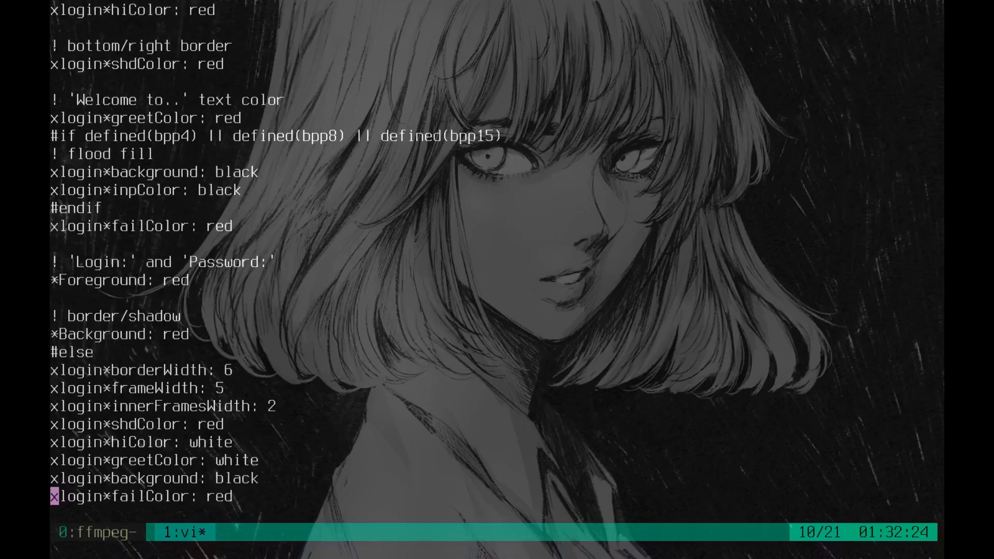
key(j)
key(j)
key(j)
key(j)
key(j)
key(j)
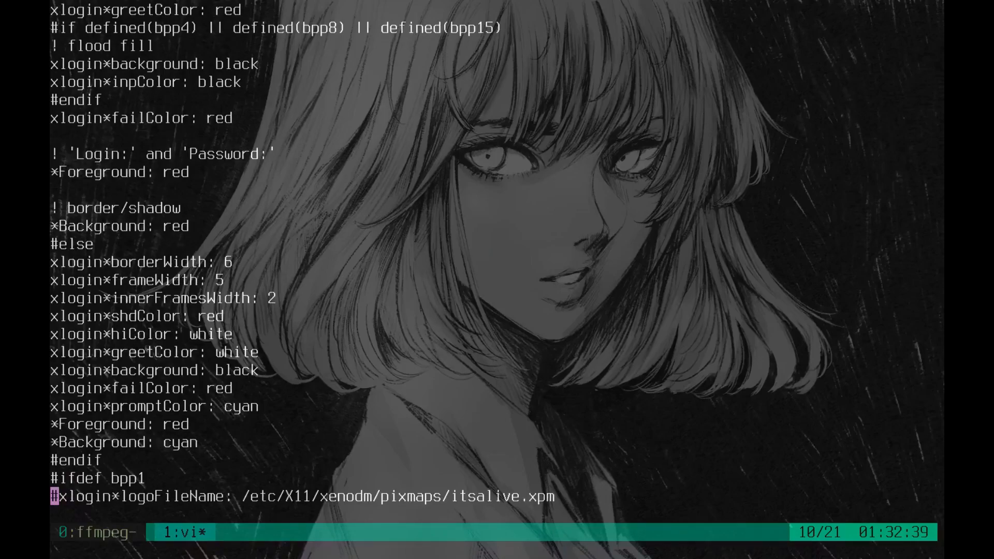
Move through the bpp1, bpp4 and bpp15 logoFileName blocks and logo padding lines
key(j)
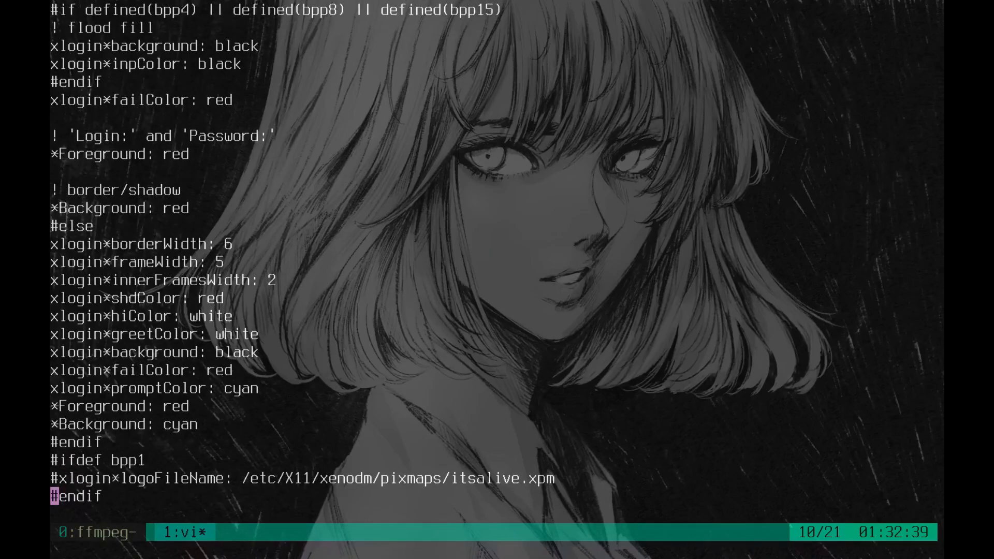
key(k)
key(j)
key(j)
key(j)
key(j)
key(j)
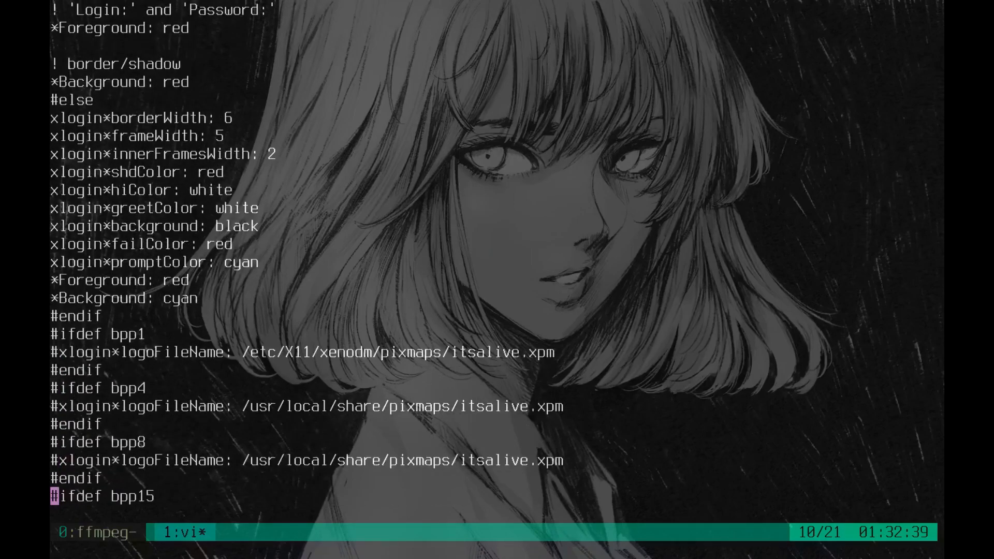
key(j)
key(j)
key(j)
key(j)
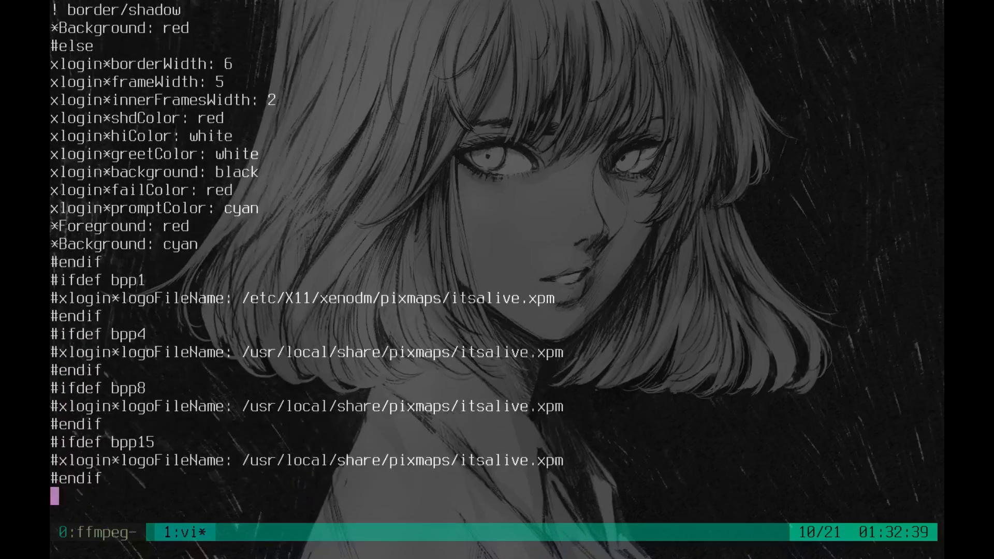
key(j)
key(j)
key(k)
key(k)
key(k)
key(k)
key(k)
key(k)
key(k)
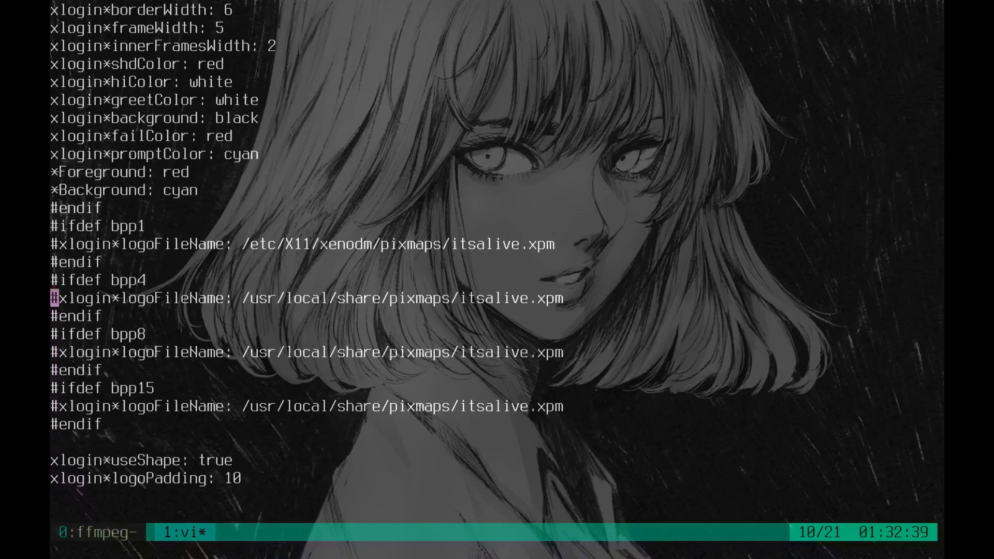
key(k)
key(k)
key(k)
key(j)
key(j)
key(j)
key(j)
key(j)
key(j)
key(j)
key(j)
key(j)
key(j)
key(j)
key(j)
key(j)
key(j)
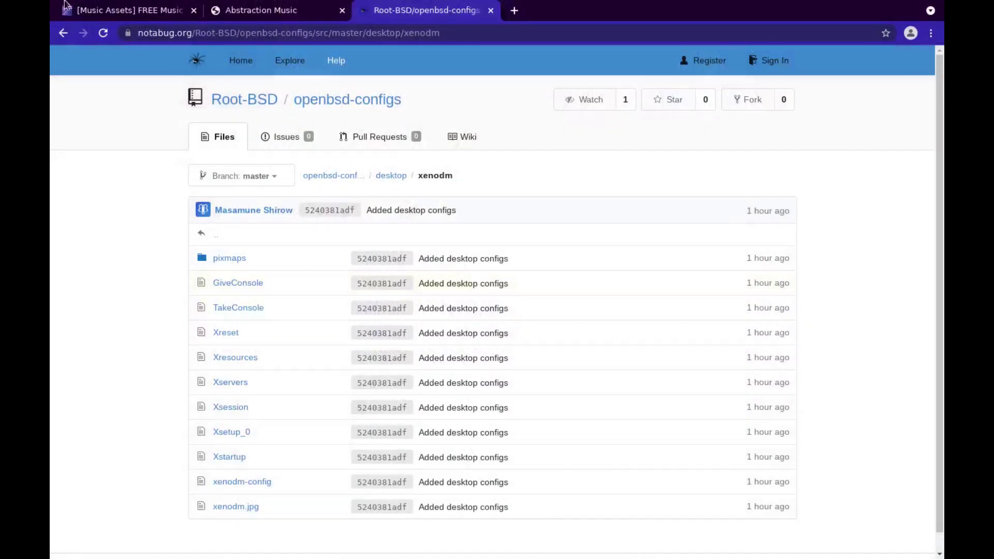
click(109, 10)
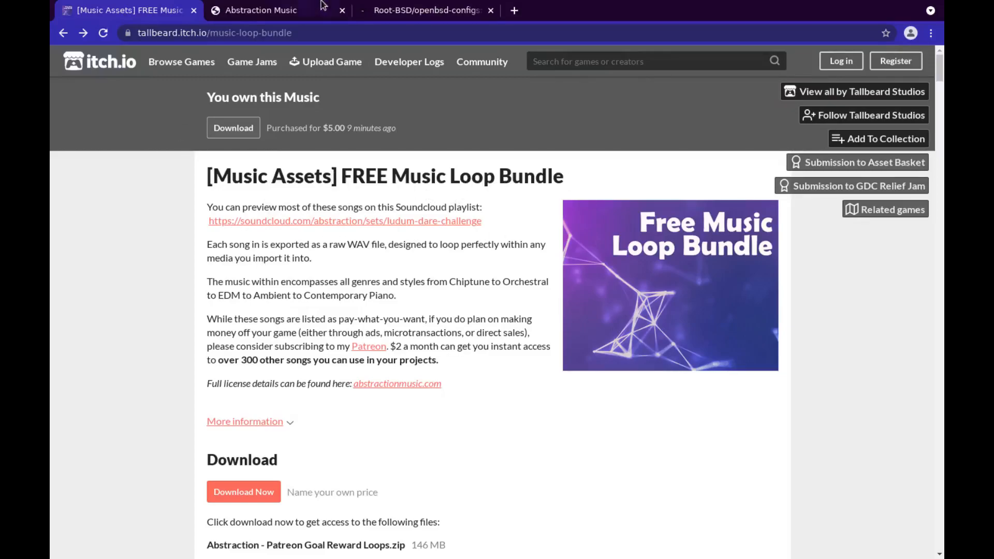
click(260, 10)
click(160, 9)
scroll(277, 270, down, 1)
scroll(273, 276, up, 1)
scroll(273, 277, down, 2)
scroll(272, 277, down, 1)
scroll(272, 277, up, 3)
click(249, 10)
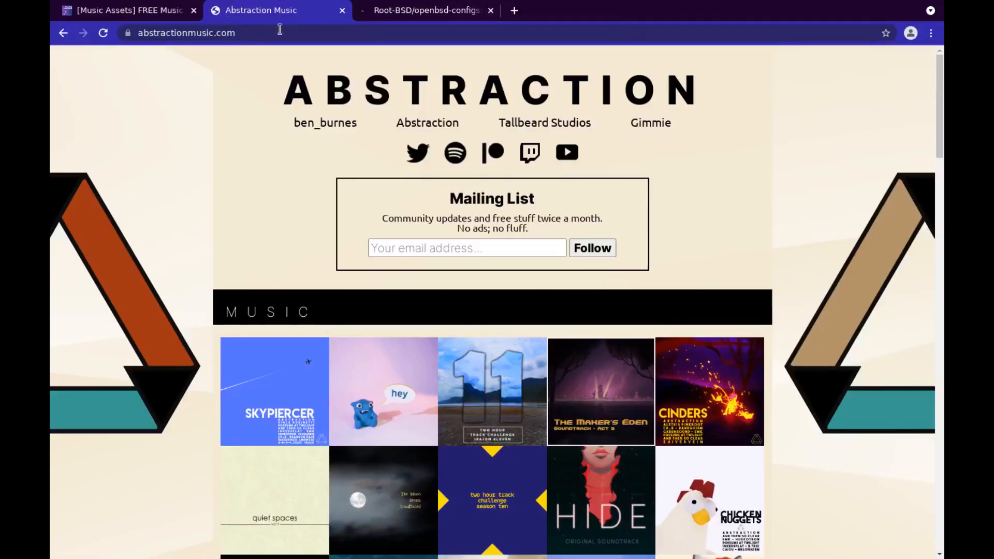
click(434, 9)
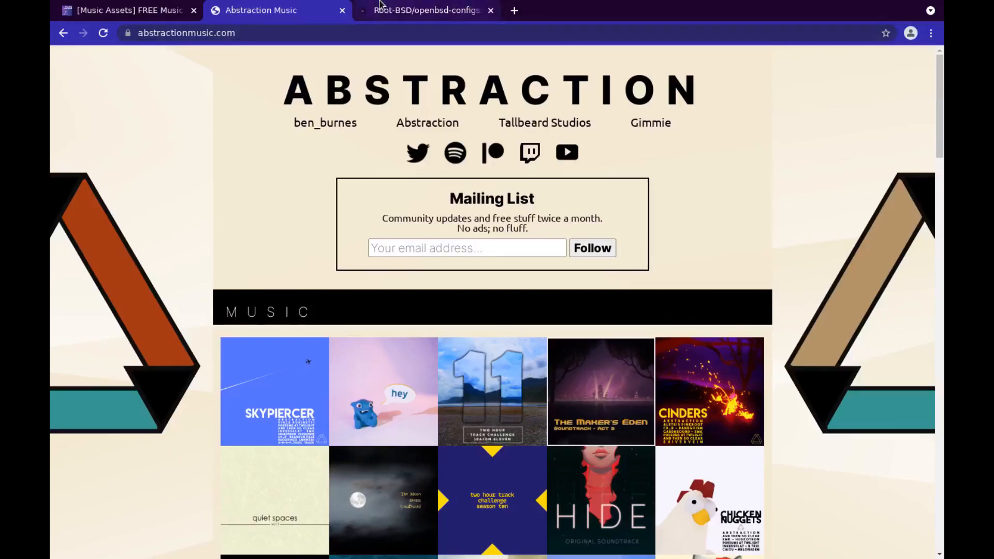
scroll(166, 316, down, 1)
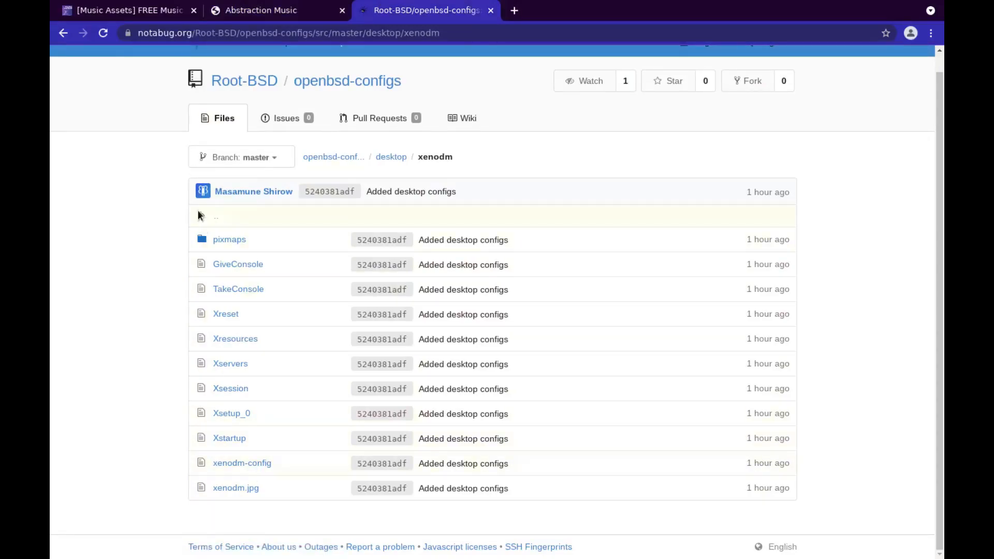
Return to the repository root and descend into etc/X11/xenodm
click(63, 34)
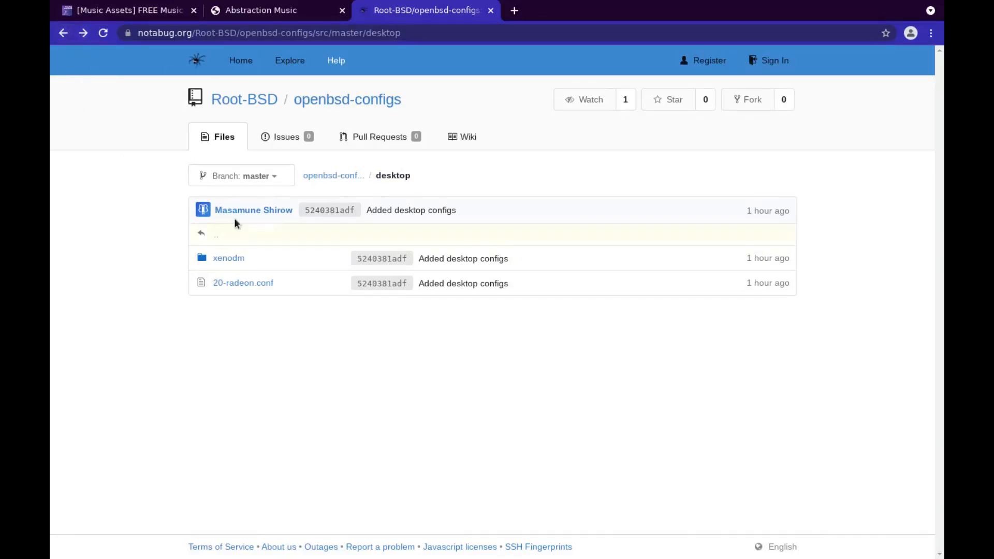
click(63, 33)
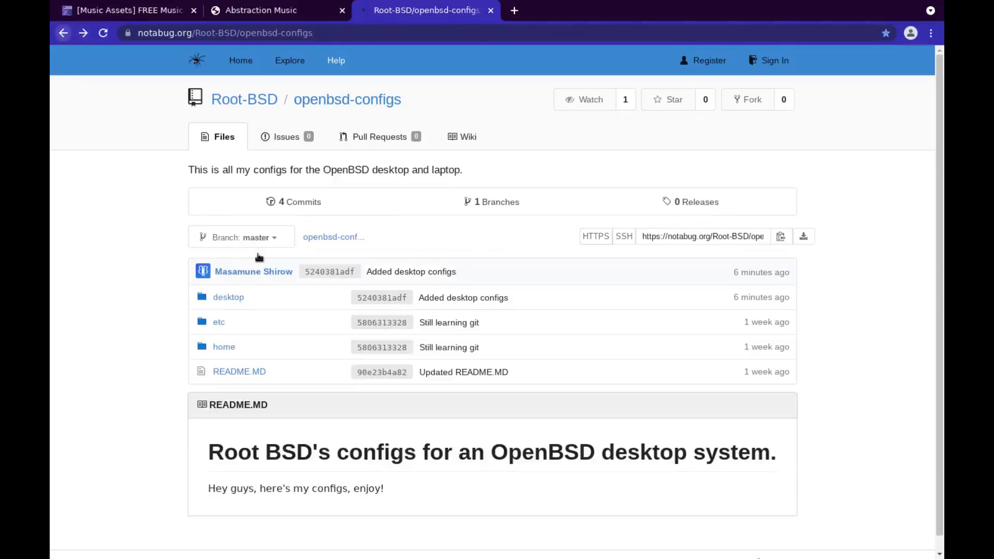
click(218, 322)
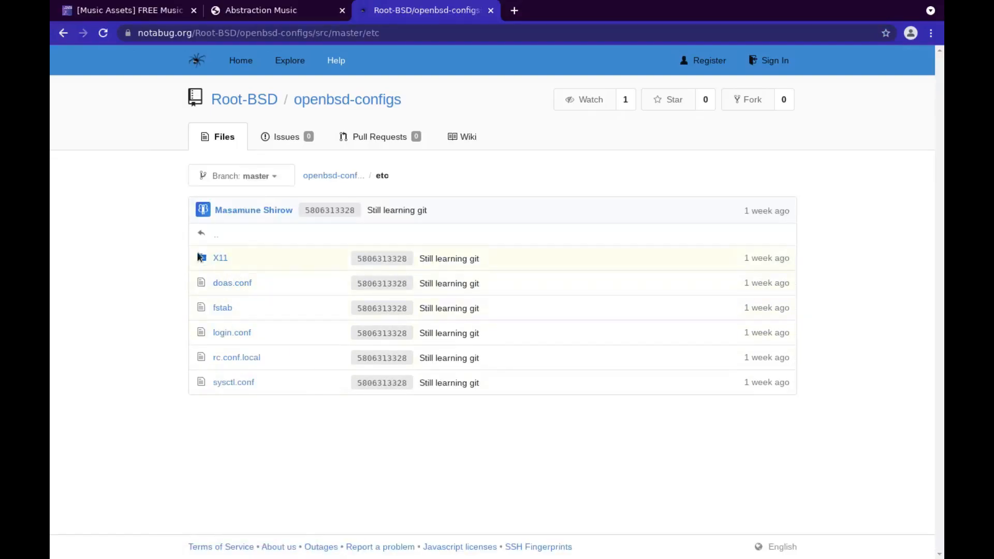
click(218, 258)
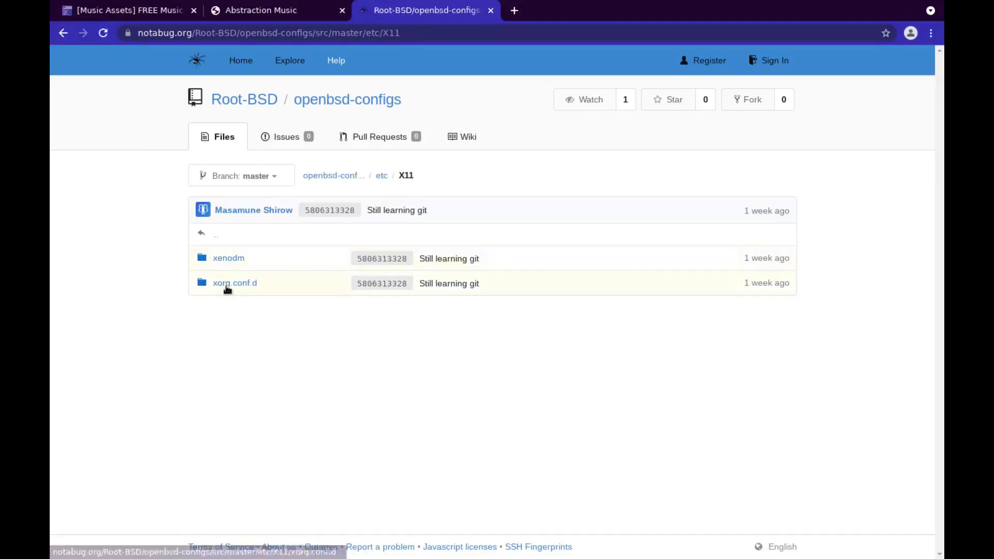
right_click(224, 263)
click(225, 258)
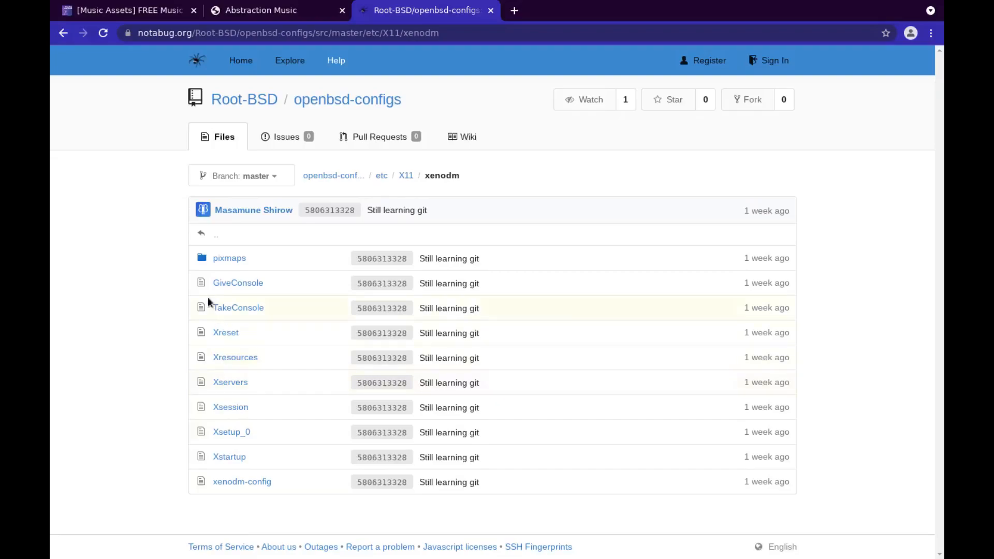
Read the repo's xenodm Xresources, then view itsalive.xpm in the pixmaps folder
click(223, 357)
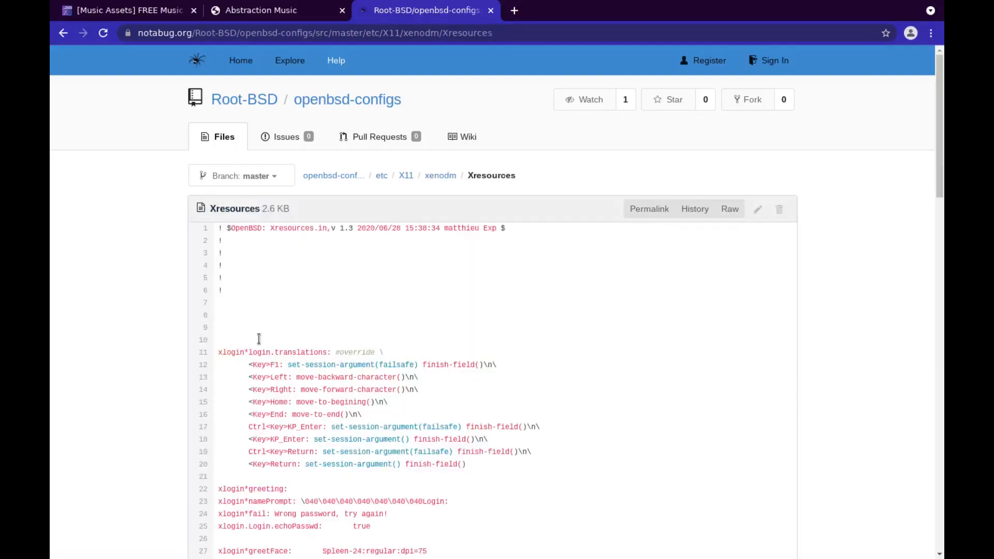
scroll(398, 363, down, 2)
scroll(398, 361, down, 5)
scroll(399, 360, down, 5)
scroll(398, 360, down, 5)
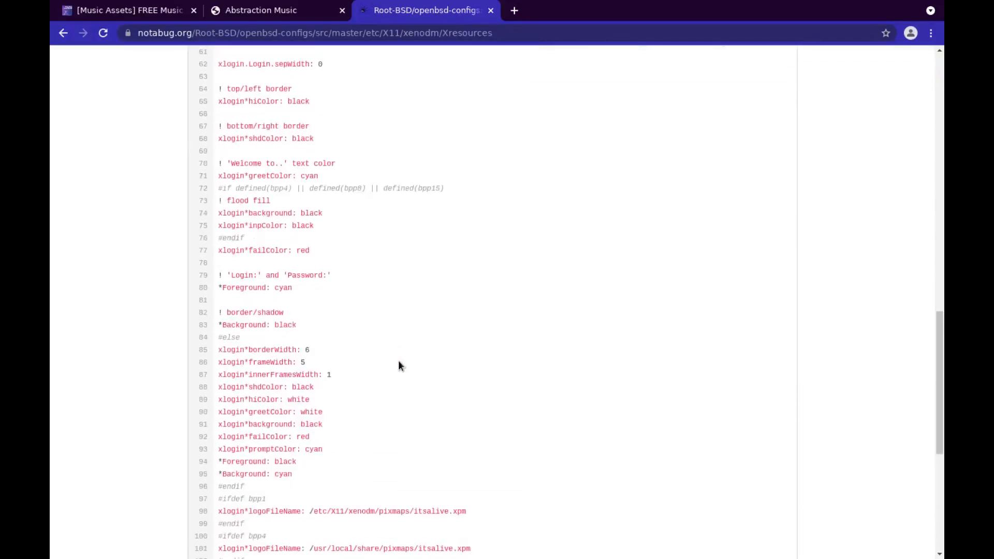
scroll(399, 361, down, 5)
scroll(397, 360, down, 1)
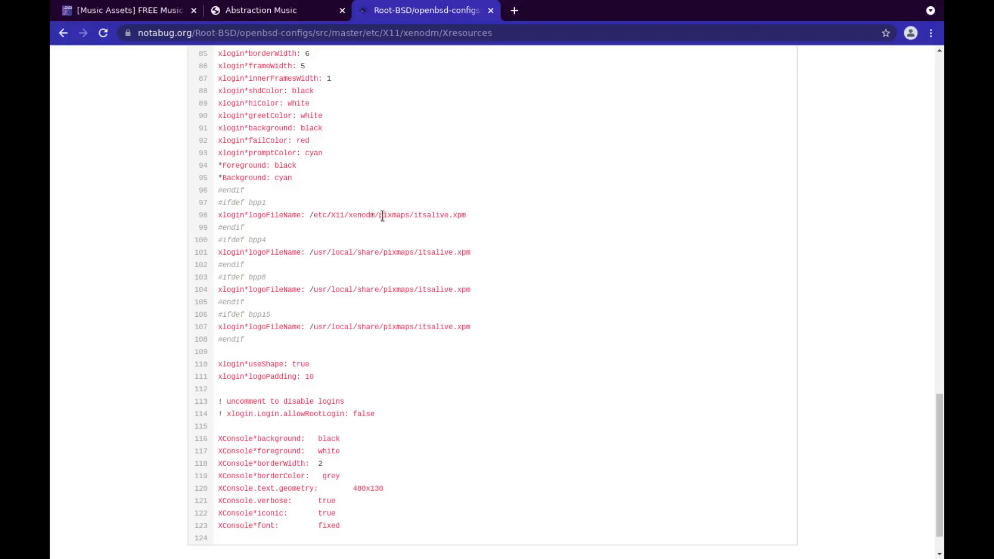
click(64, 33)
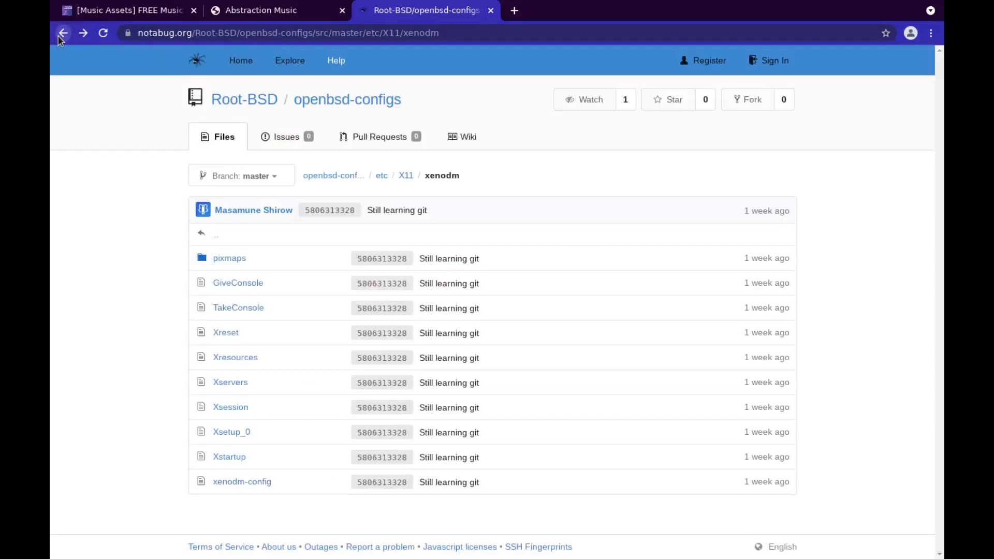
click(227, 258)
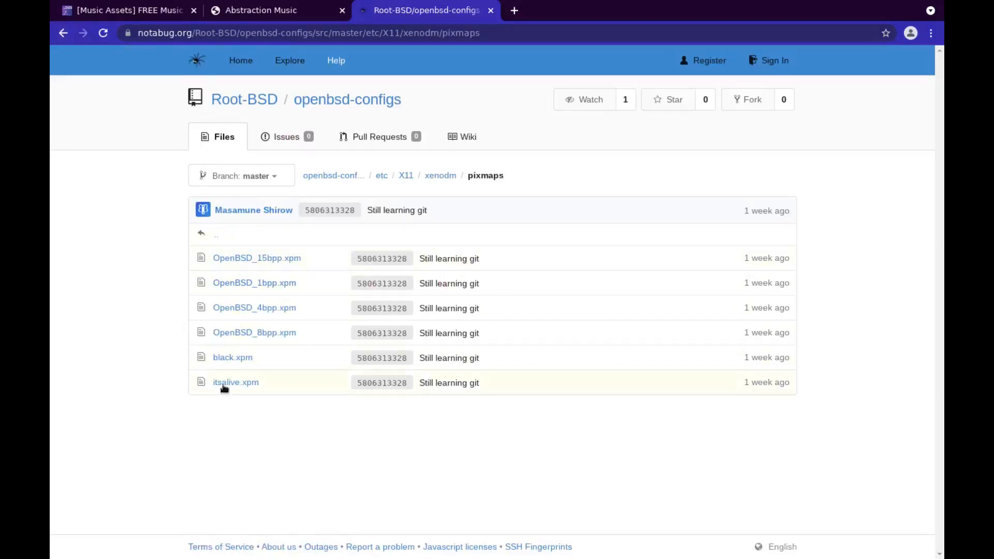
click(222, 383)
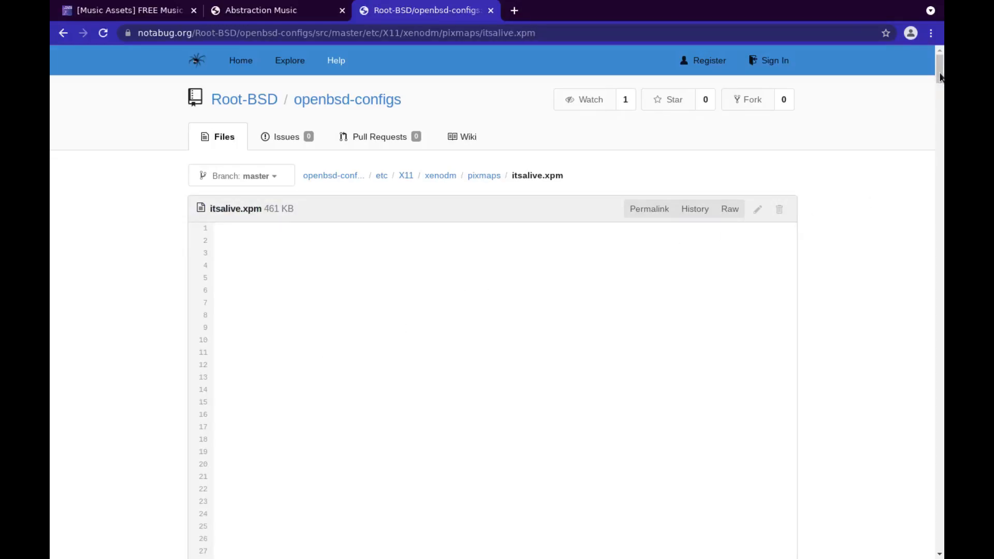
drag(939, 75, 939, 70)
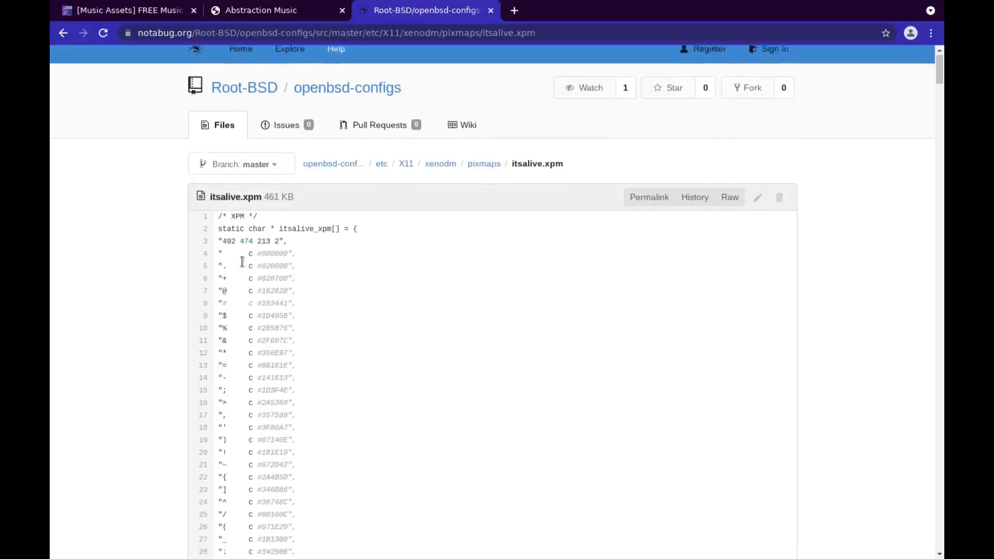
scroll(222, 286, down, 3)
scroll(222, 285, down, 3)
scroll(223, 286, down, 2)
scroll(223, 285, up, 8)
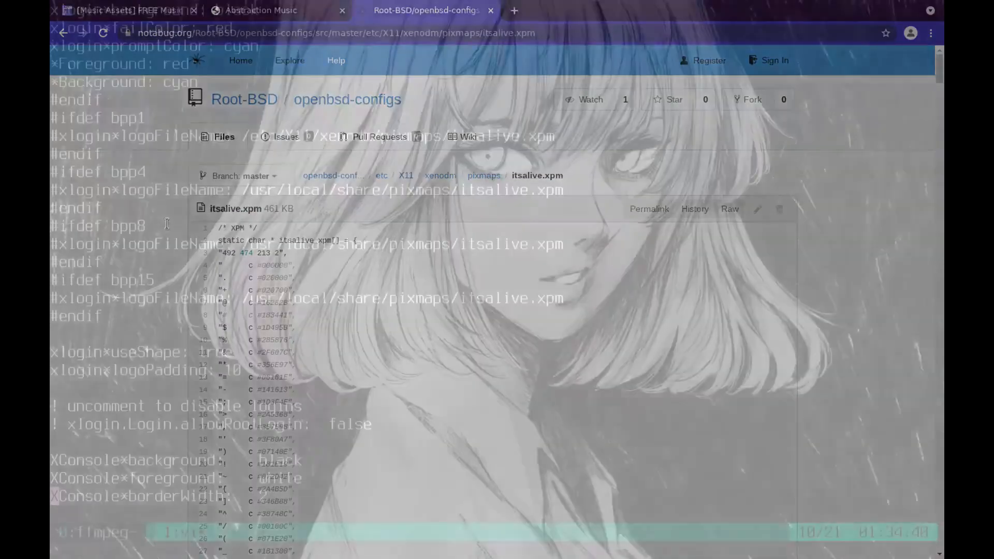
text(:)
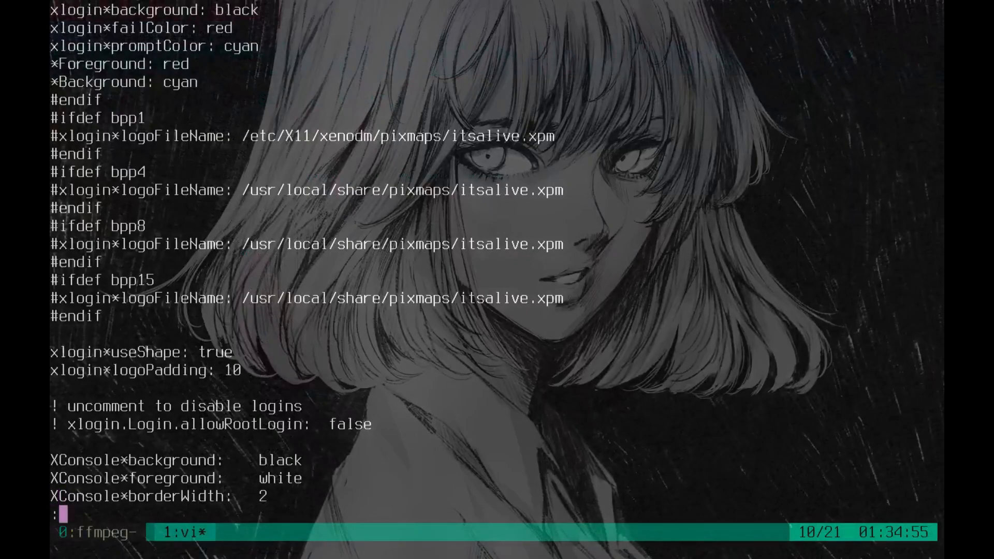
text(q!@)
Confirm :q! to leave Xresources unsaved, back at the fish prompt in /etc/X11/xenodm
key(Return)
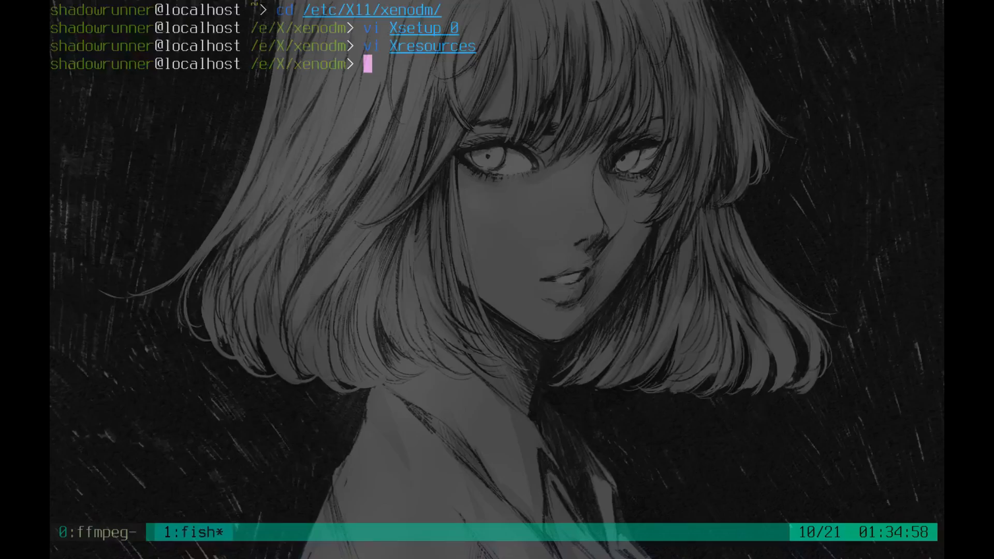